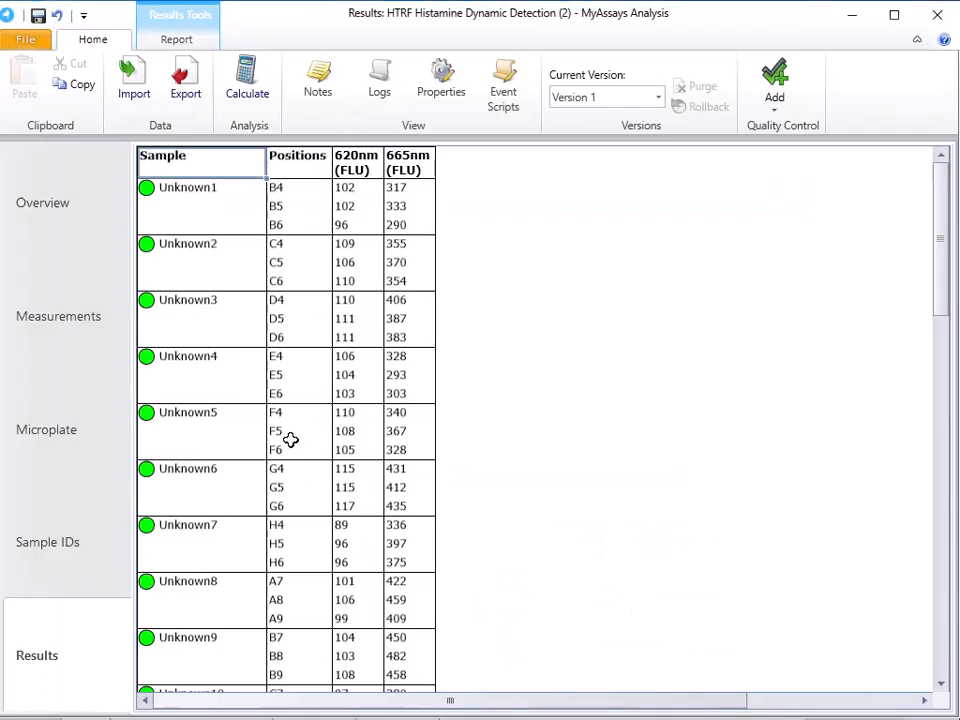
Add an Expression by Matrix (Dual) transform to the assay properties
{"action": "left_click", "coordinate": [444, 88]}
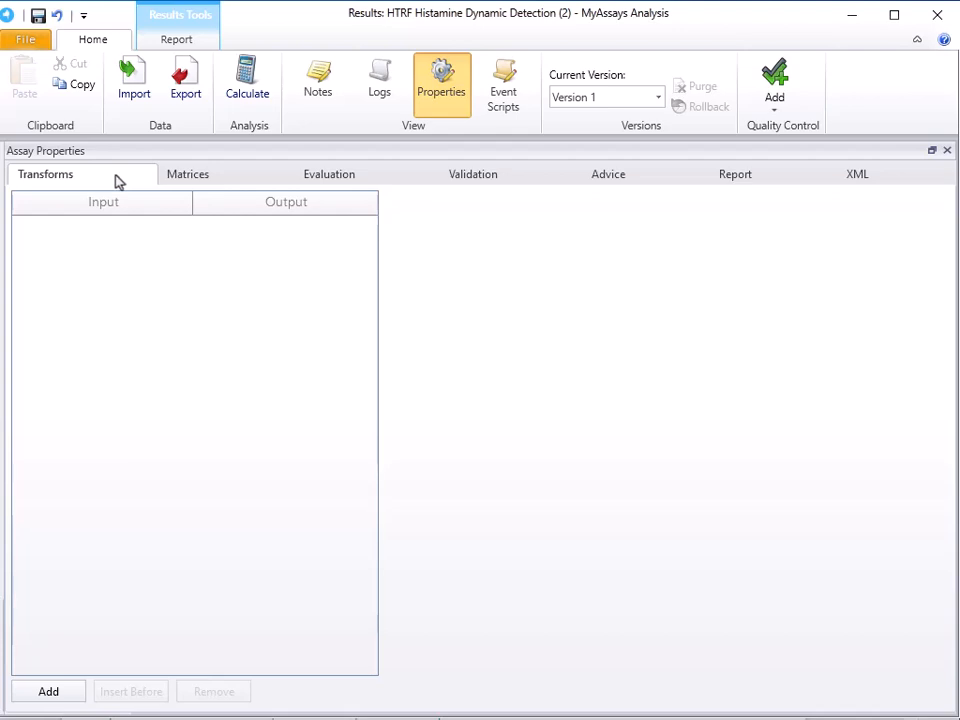
{"action": "left_click", "coordinate": [48, 691]}
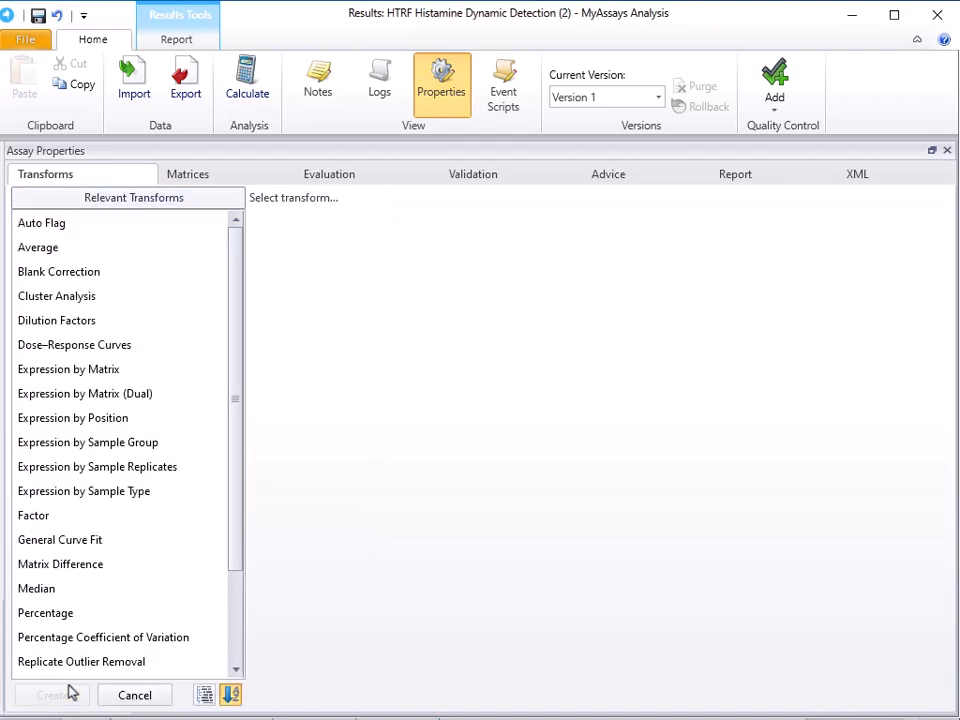
{"action": "left_click", "coordinate": [111, 397]}
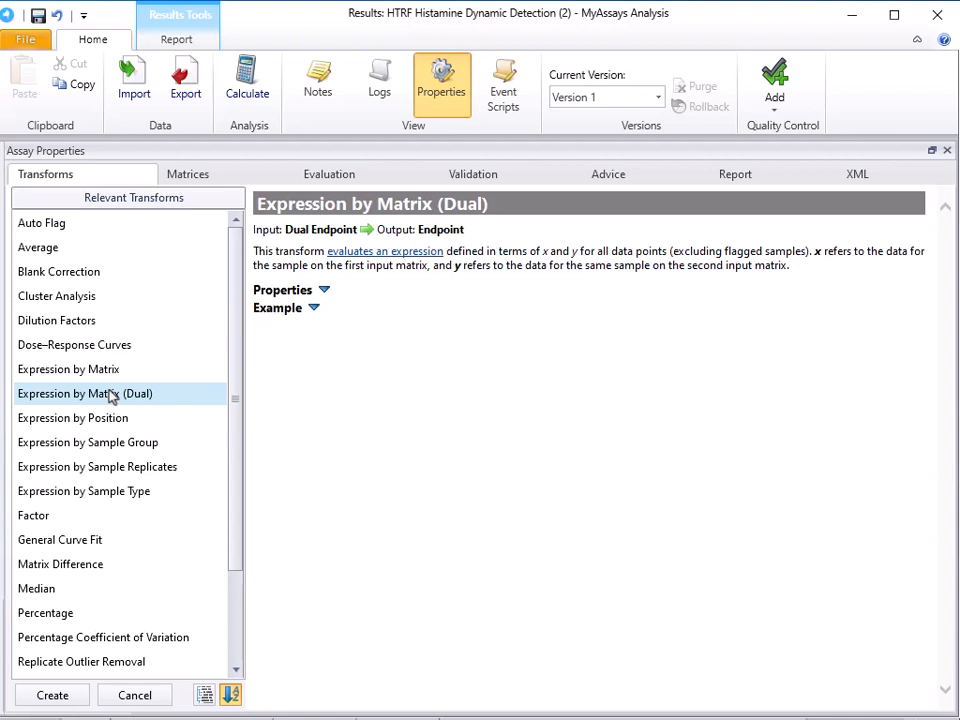
{"action": "left_click", "coordinate": [80, 703]}
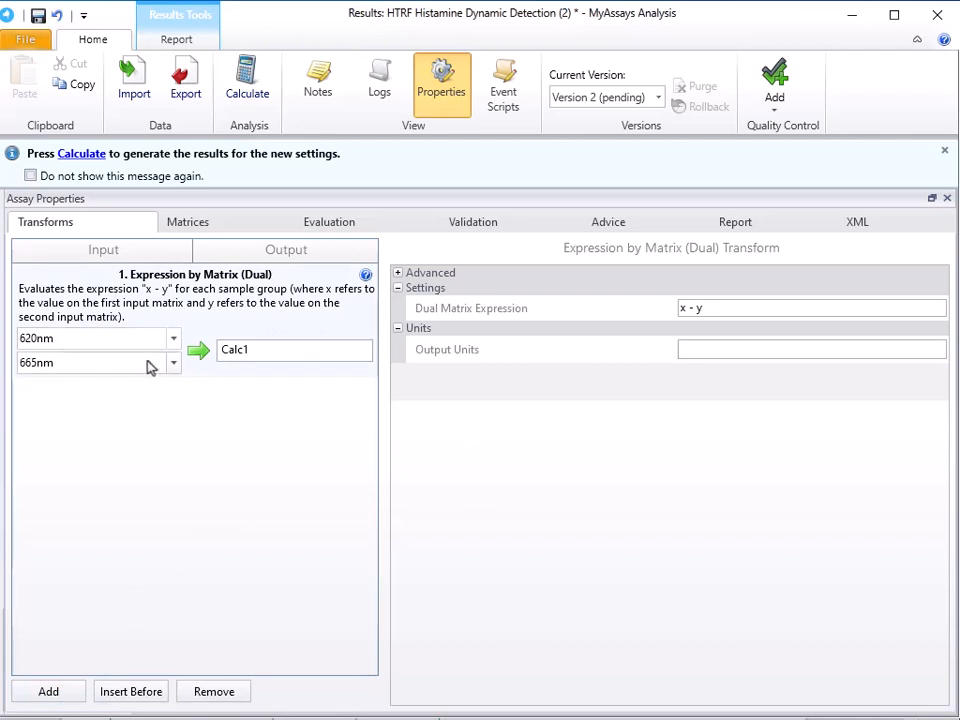
Set the dual matrix expression to (y/x)*10^4 and name the transform's output Ratio
{"action": "left_click", "coordinate": [686, 307]}
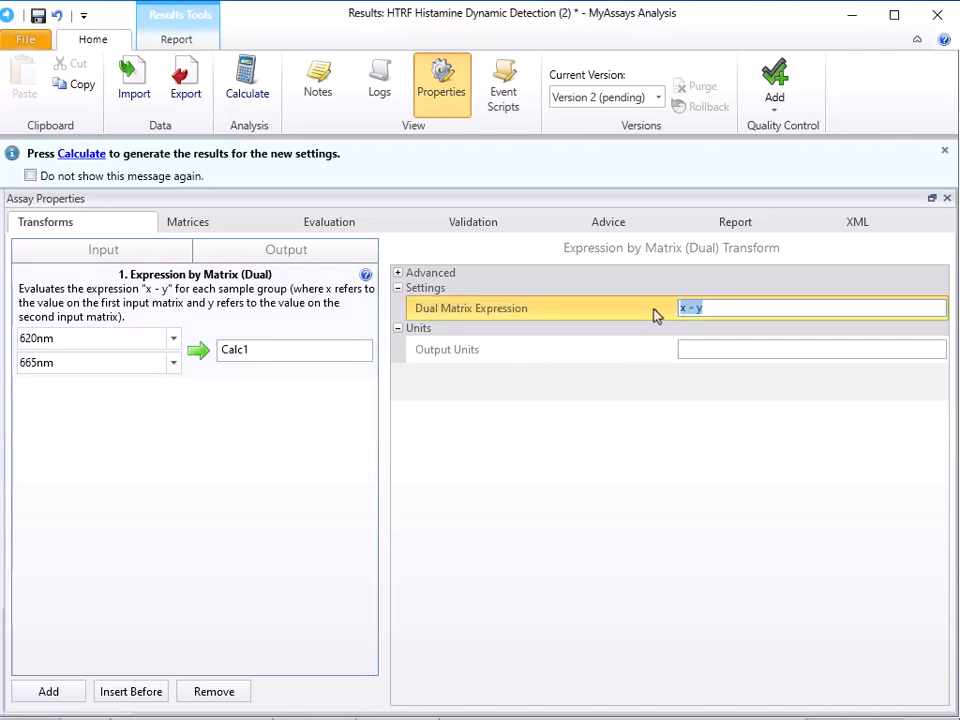
{"action": "type", "text": "(y/x)"}
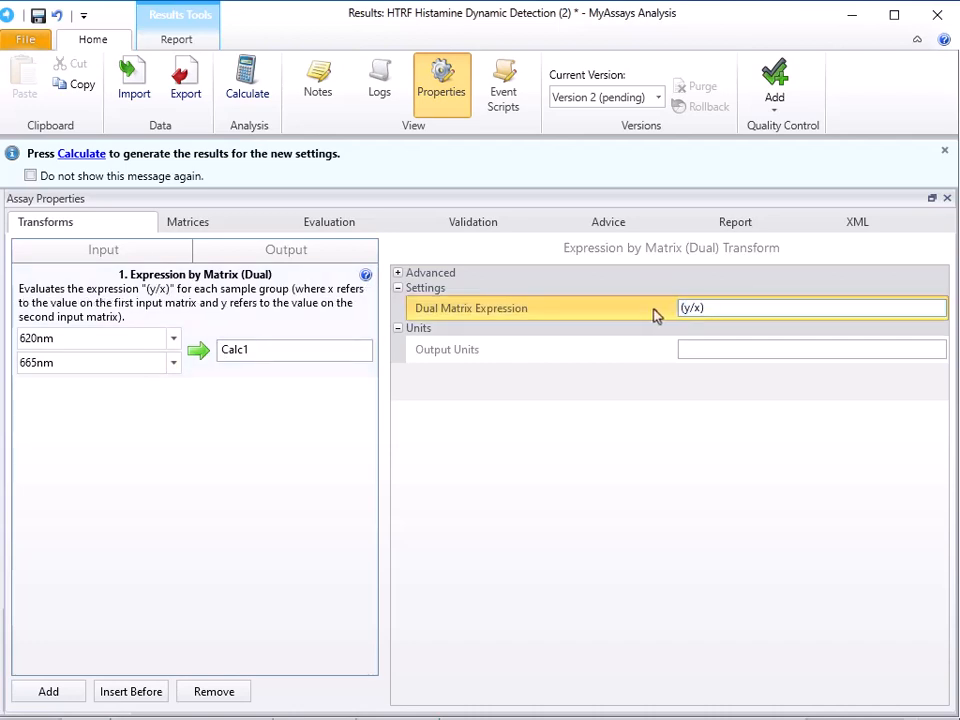
{"action": "type", "text": "*10"}
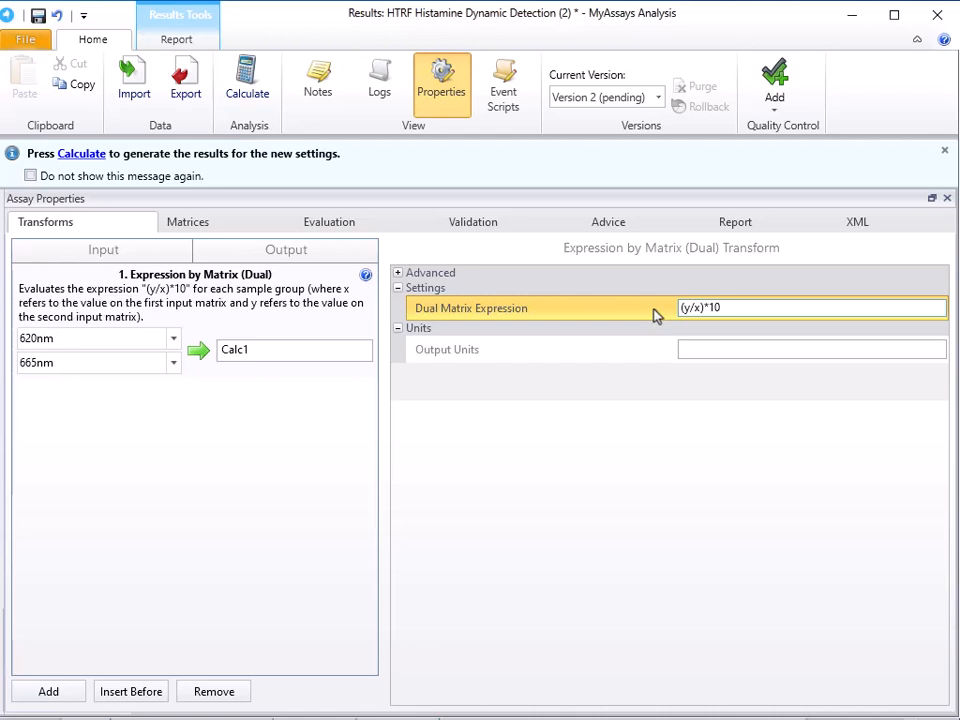
{"action": "type", "text": "^4"}
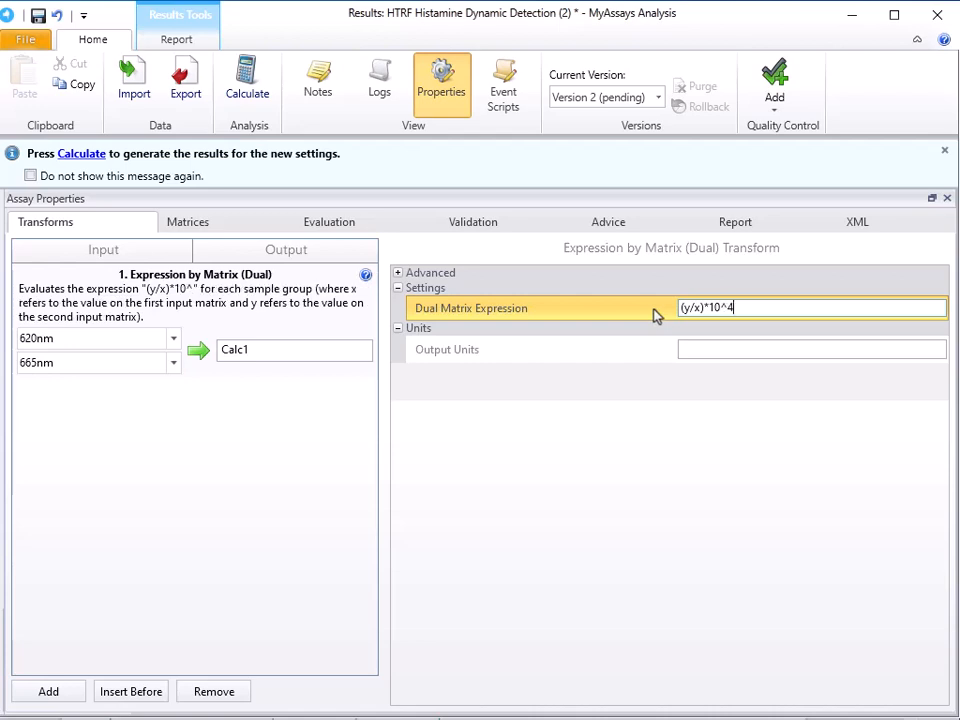
{"action": "left_click", "coordinate": [285, 354]}
{"action": "type", "text": "Ratio"}
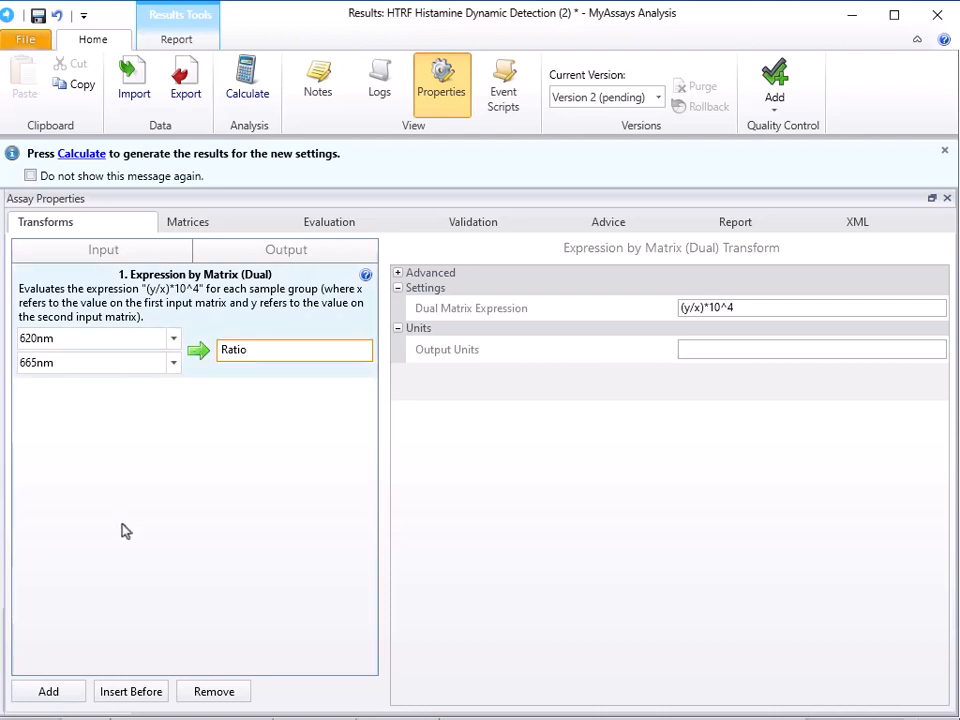
Add a Standard Curve Fit transform after the ratio calculation
{"action": "left_click", "coordinate": [60, 692]}
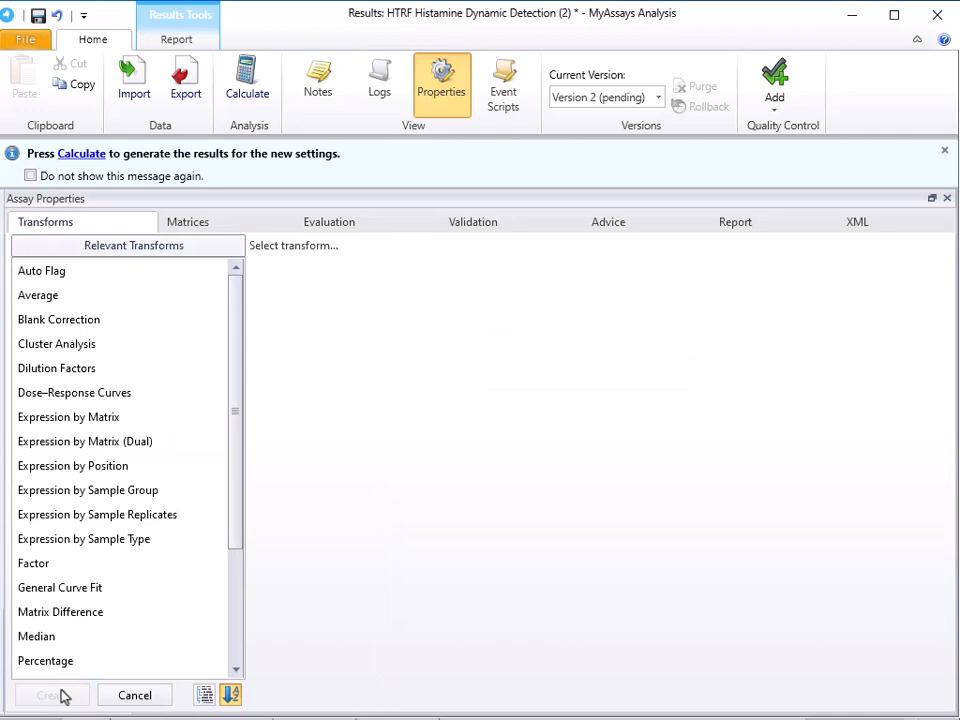
{"action": "scroll", "coordinate": [122, 575], "scroll_direction": "down", "scroll_amount": 3}
{"action": "left_click", "coordinate": [122, 572]}
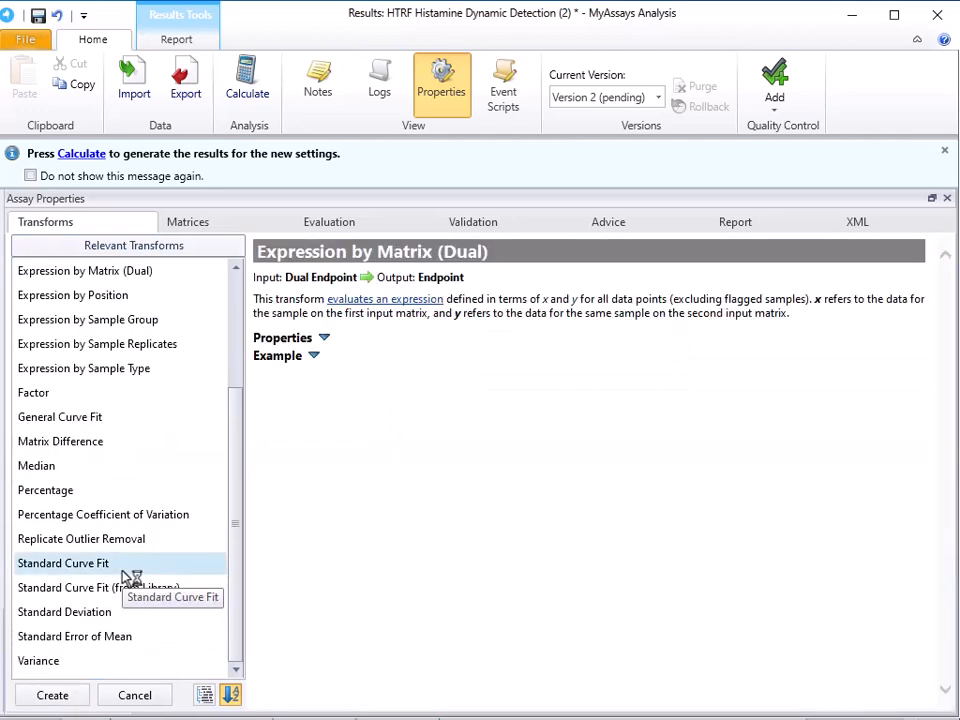
{"action": "left_click", "coordinate": [73, 694]}
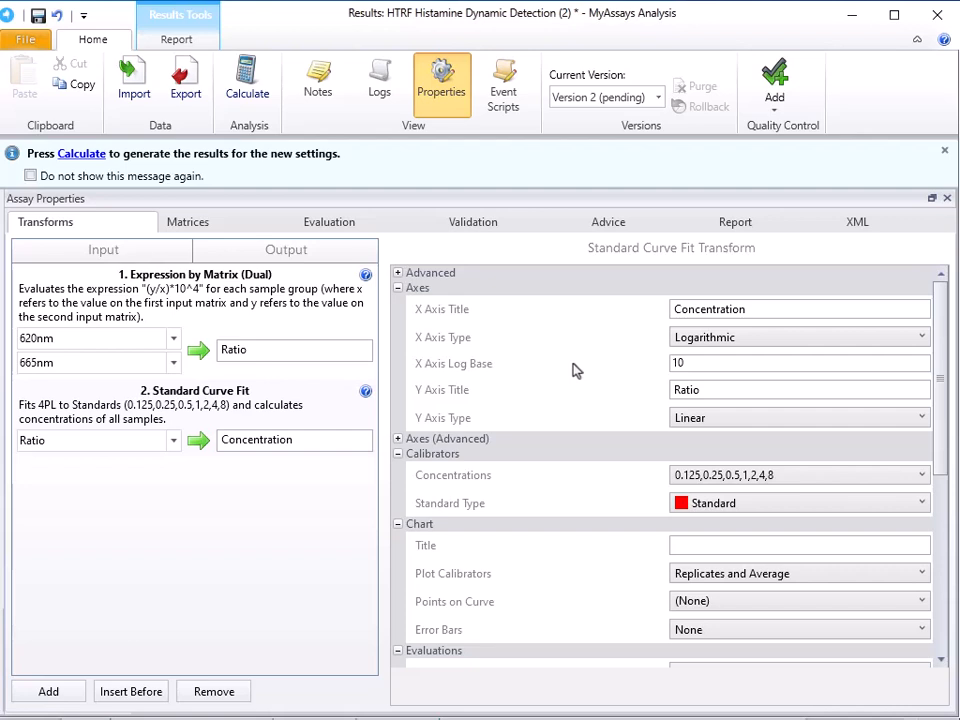
Set the calibrator concentrations for Standard1 to Standard7 to 0.192, 0.96, 4.8, 24, 120, 600 and 3000
{"action": "left_click", "coordinate": [719, 482]}
{"action": "left_click", "coordinate": [828, 567]}
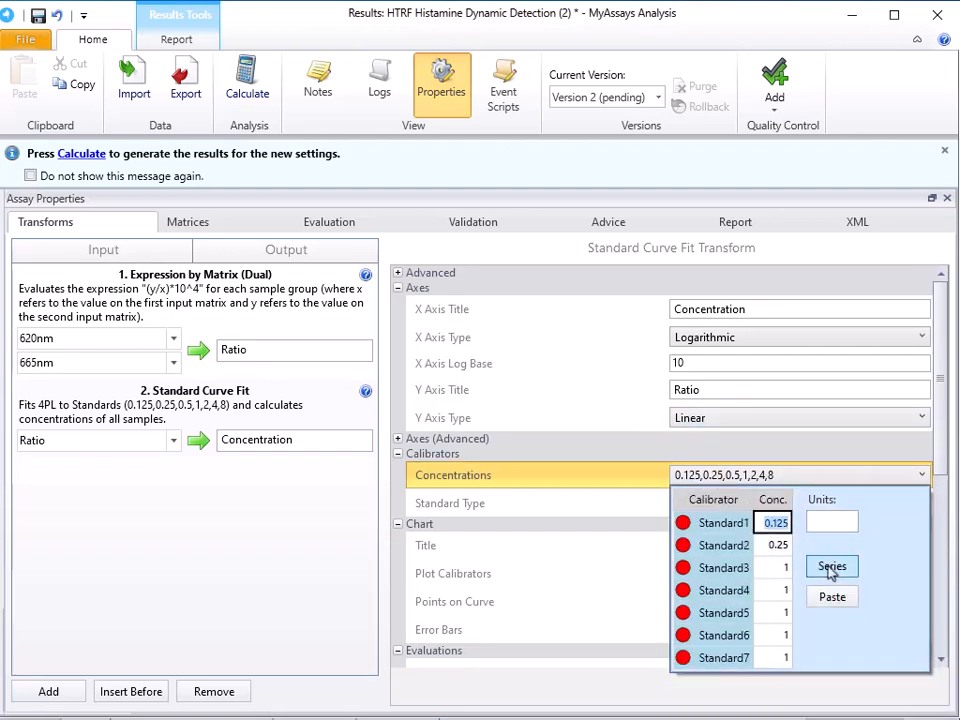
{"action": "type", "text": "0.192"}
{"action": "key", "text": "Return"}
{"action": "type", "text": "0.96"}
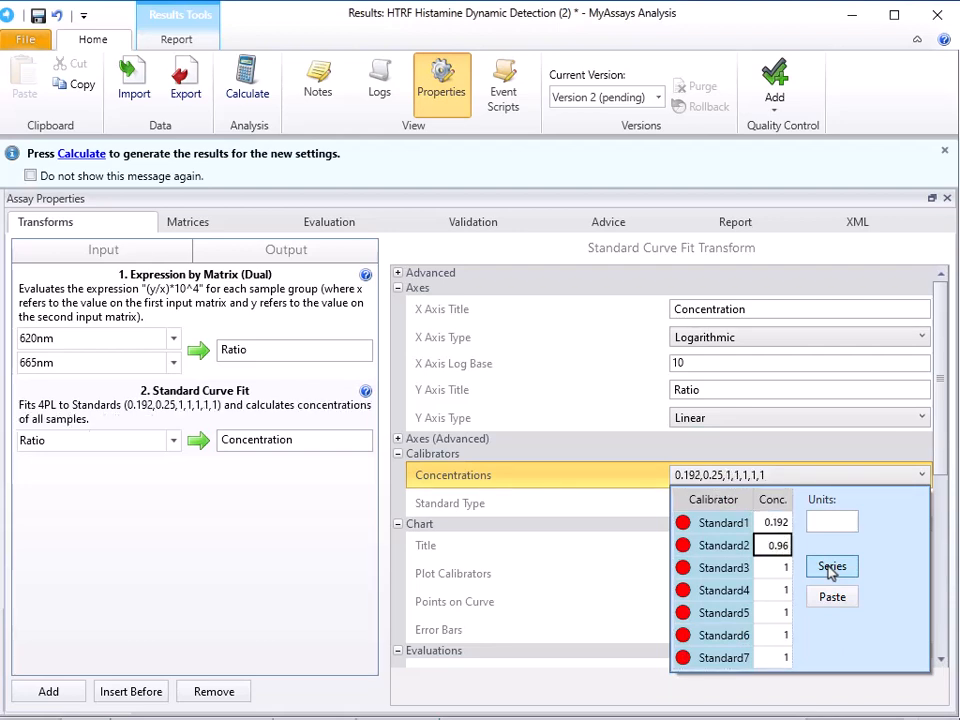
{"action": "key", "text": "Return"}
{"action": "type", "text": "4.8"}
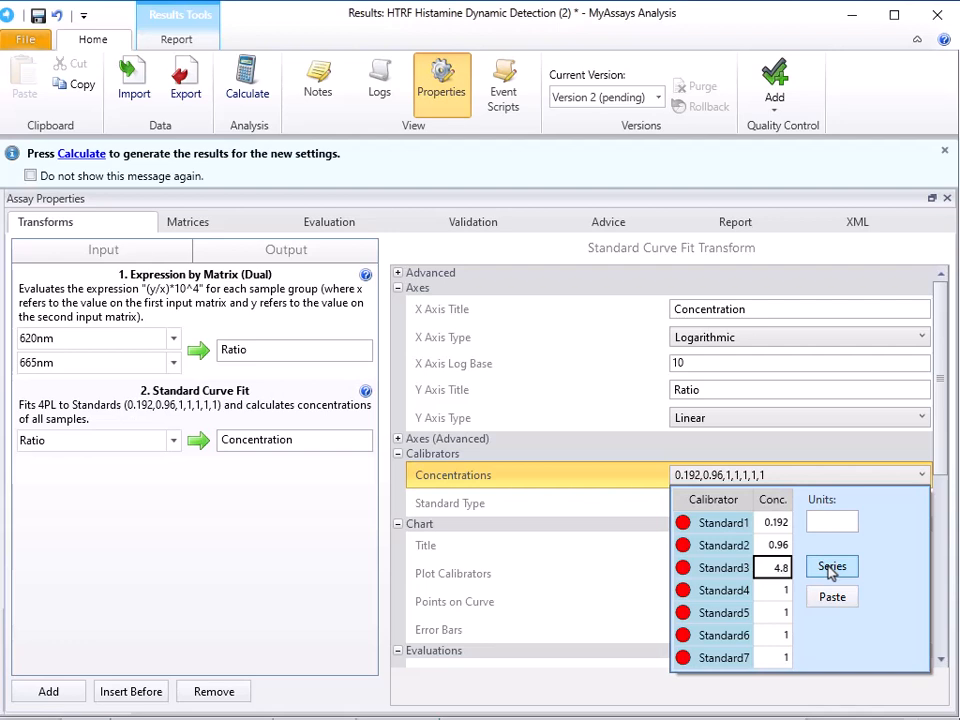
{"action": "key", "text": "Return"}
{"action": "type", "text": "24"}
{"action": "key", "text": "Return"}
{"action": "type", "text": "120"}
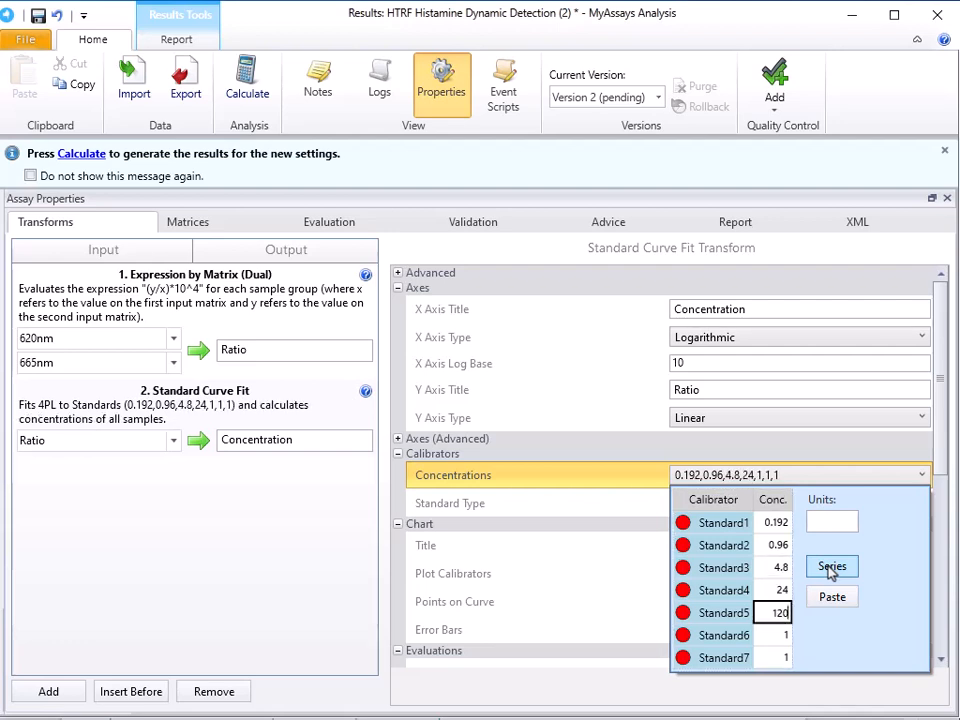
{"action": "key", "text": "Return"}
{"action": "type", "text": "600"}
{"action": "key", "text": "Return"}
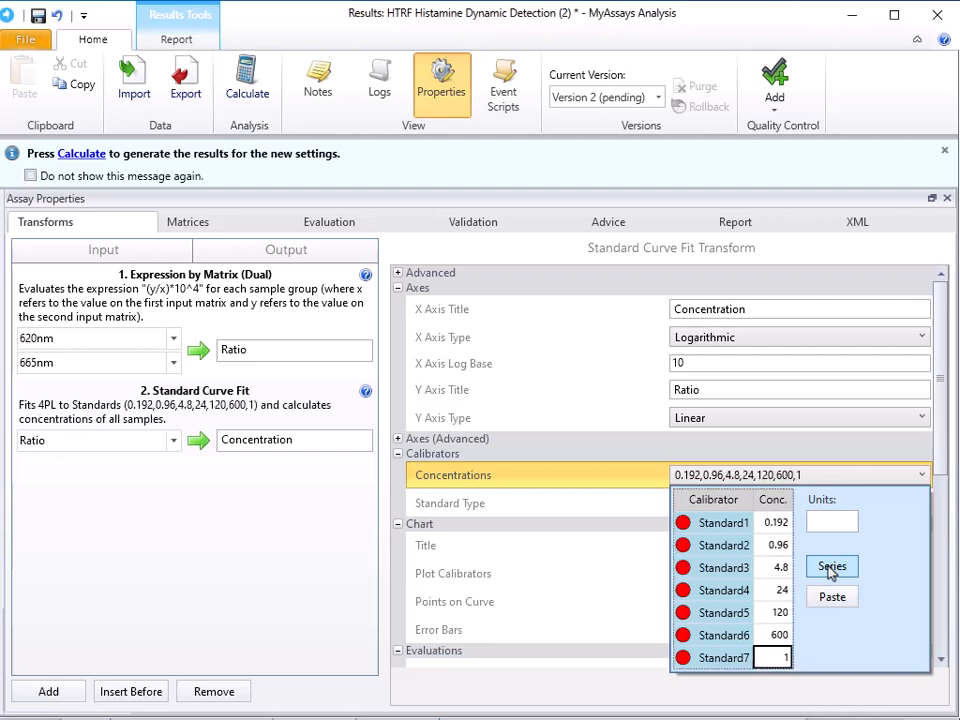
{"action": "type", "text": "3000"}
{"action": "key", "text": "Return"}
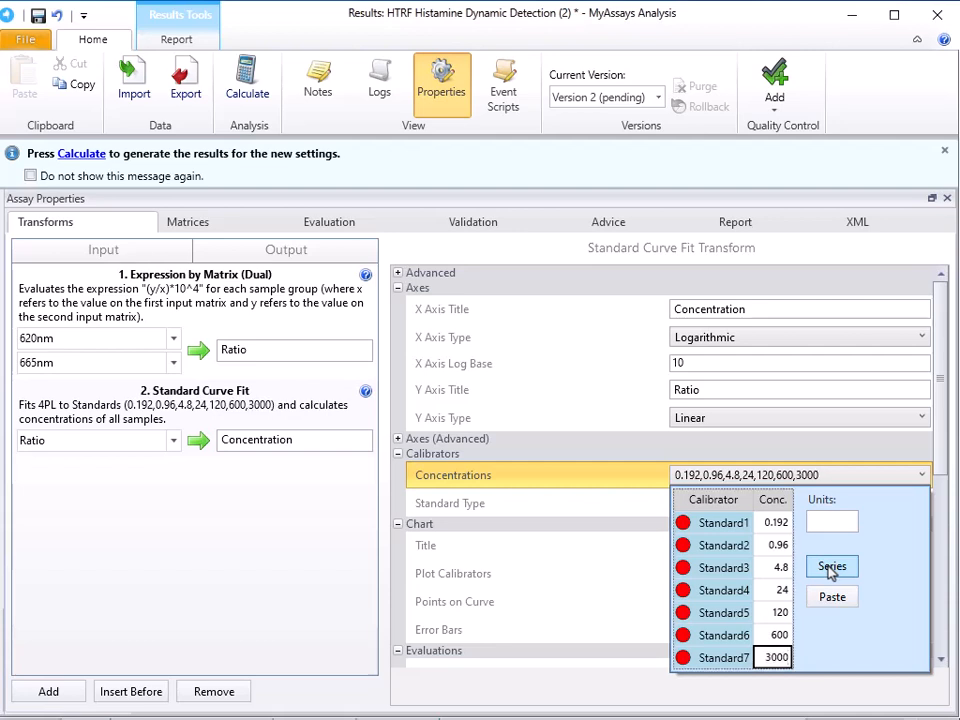
Set the calibrator concentration units to nM and review the remaining curve fit settings
{"action": "left_click", "coordinate": [848, 517]}
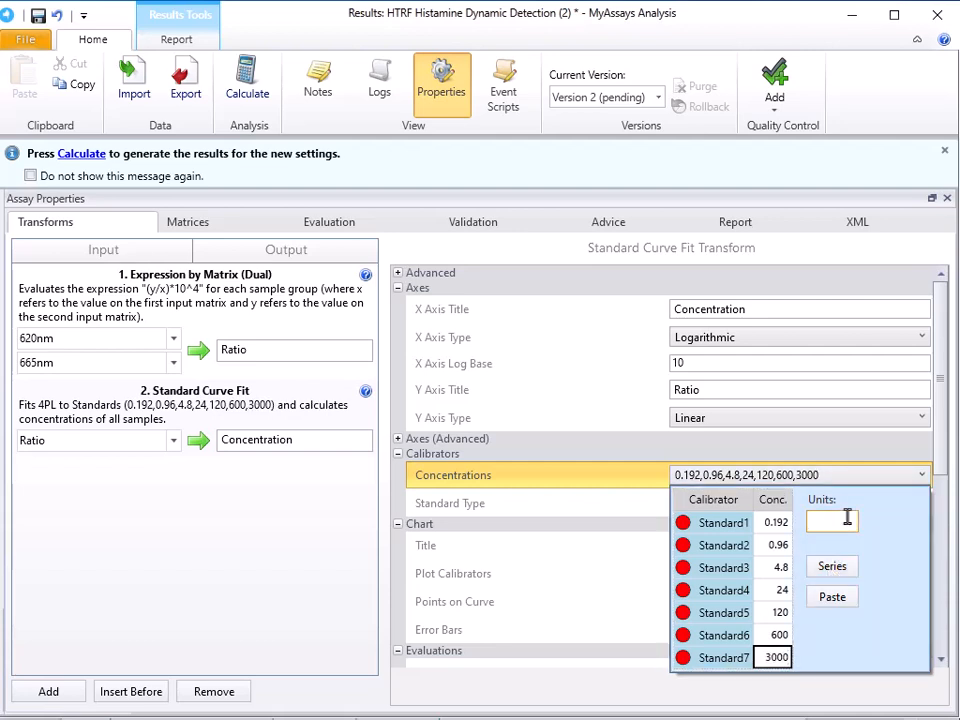
{"action": "type", "text": "nM"}
{"action": "left_click", "coordinate": [617, 489]}
{"action": "scroll", "coordinate": [617, 489], "scroll_direction": "down", "scroll_amount": 4}
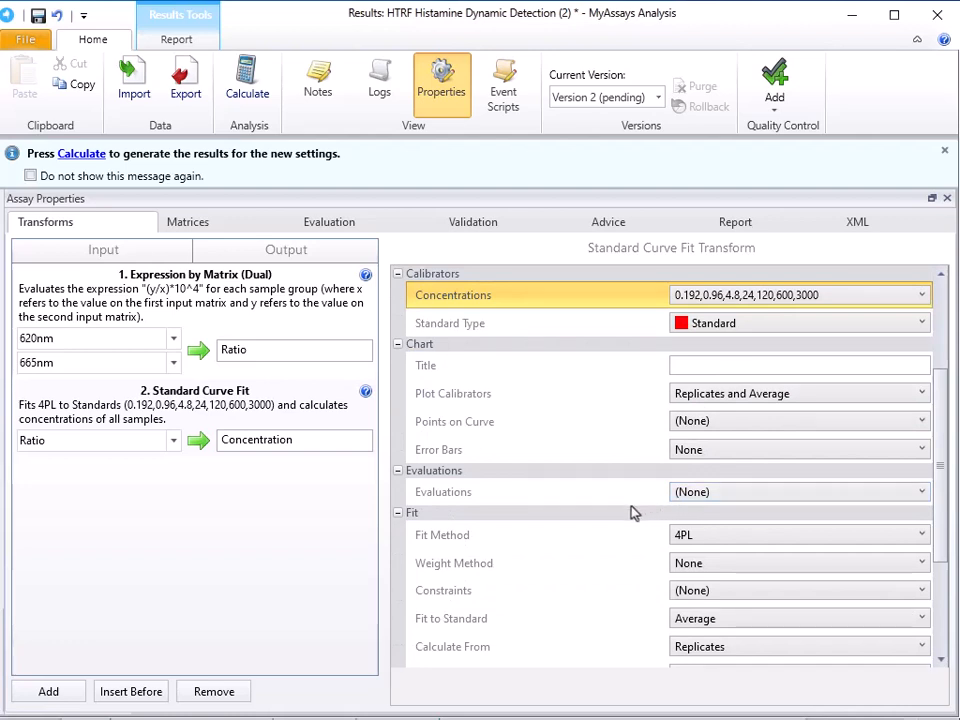
{"action": "scroll", "coordinate": [632, 510], "scroll_direction": "down", "scroll_amount": 4}
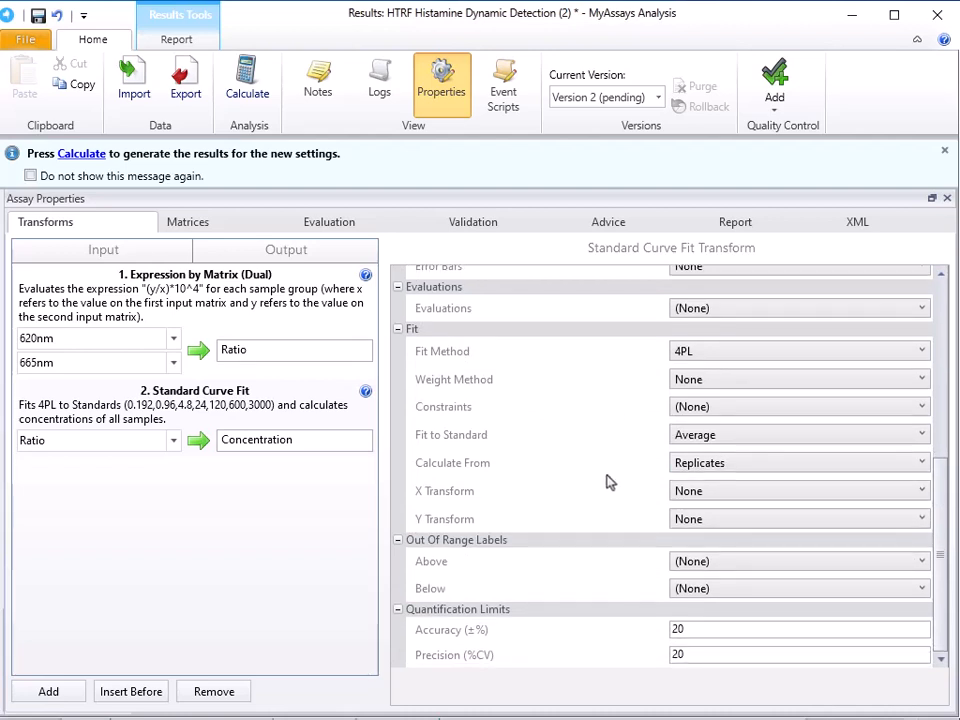
{"action": "scroll", "coordinate": [598, 560], "scroll_direction": "down", "scroll_amount": 1}
Add an Average transform of the Concentration matrix and rename its output Conc. Average
{"action": "left_click", "coordinate": [48, 691]}
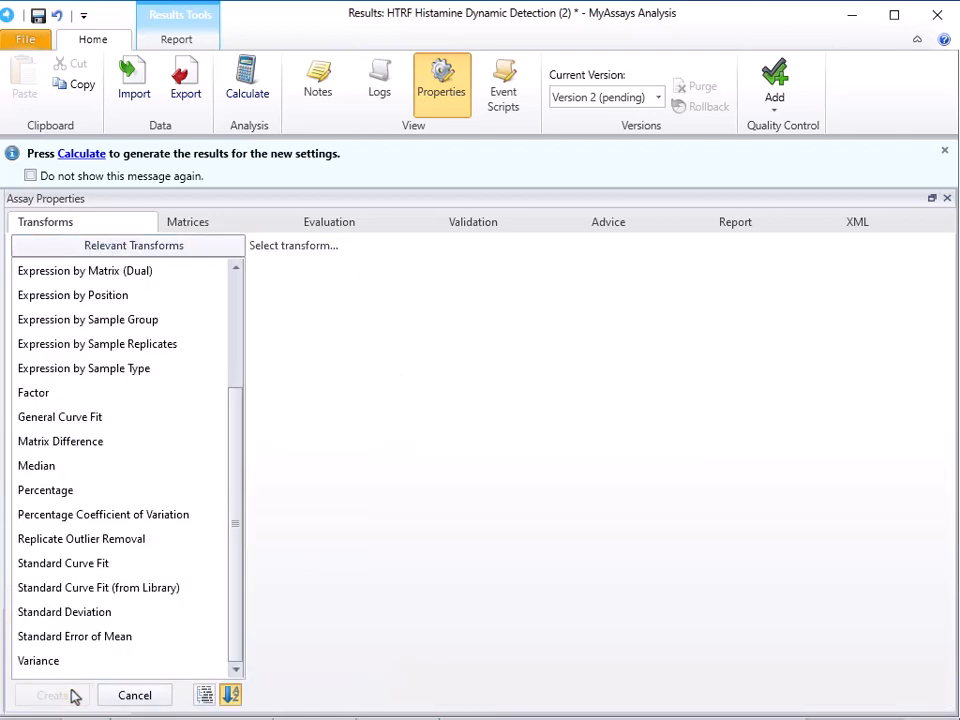
{"action": "scroll", "coordinate": [76, 600], "scroll_direction": "up", "scroll_amount": 3}
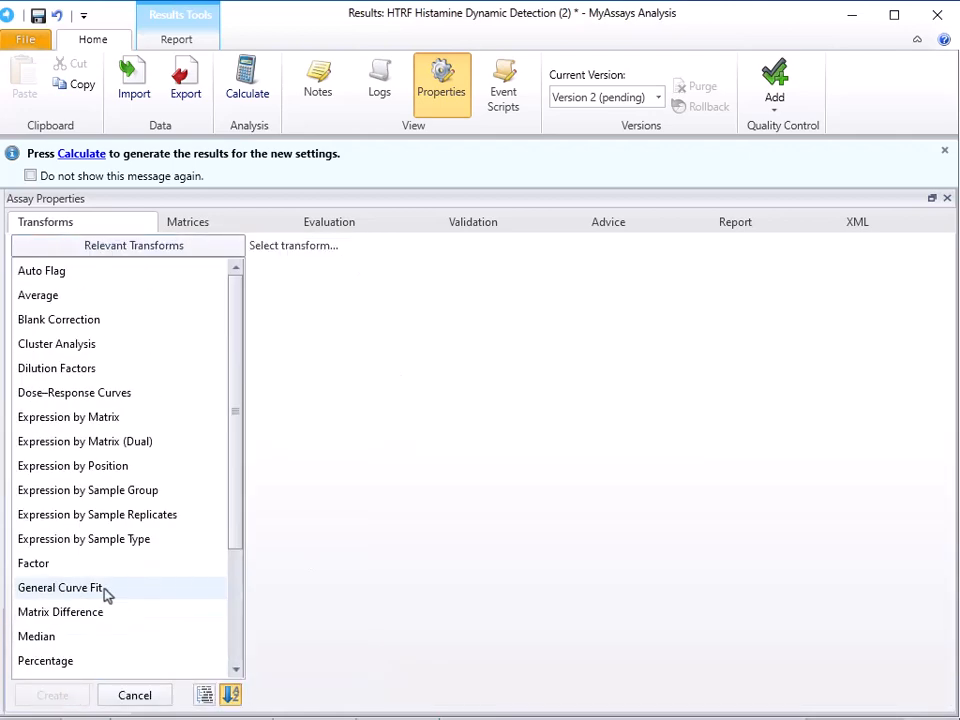
{"action": "left_click", "coordinate": [110, 296]}
{"action": "left_click", "coordinate": [77, 700]}
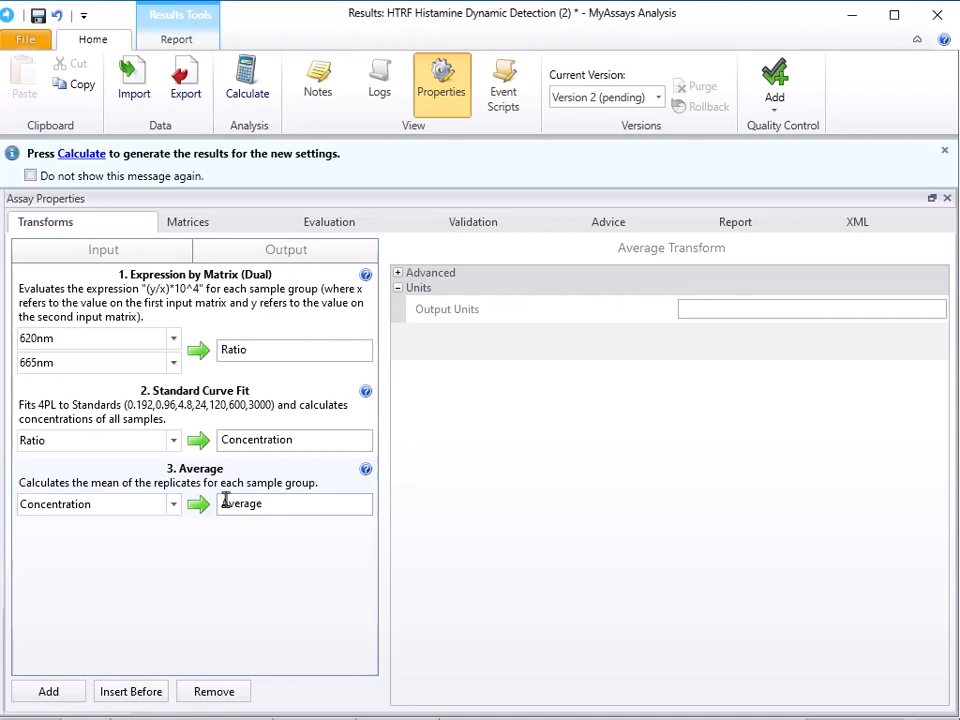
{"action": "left_click", "coordinate": [331, 500]}
{"action": "type", "text": "Conc."}
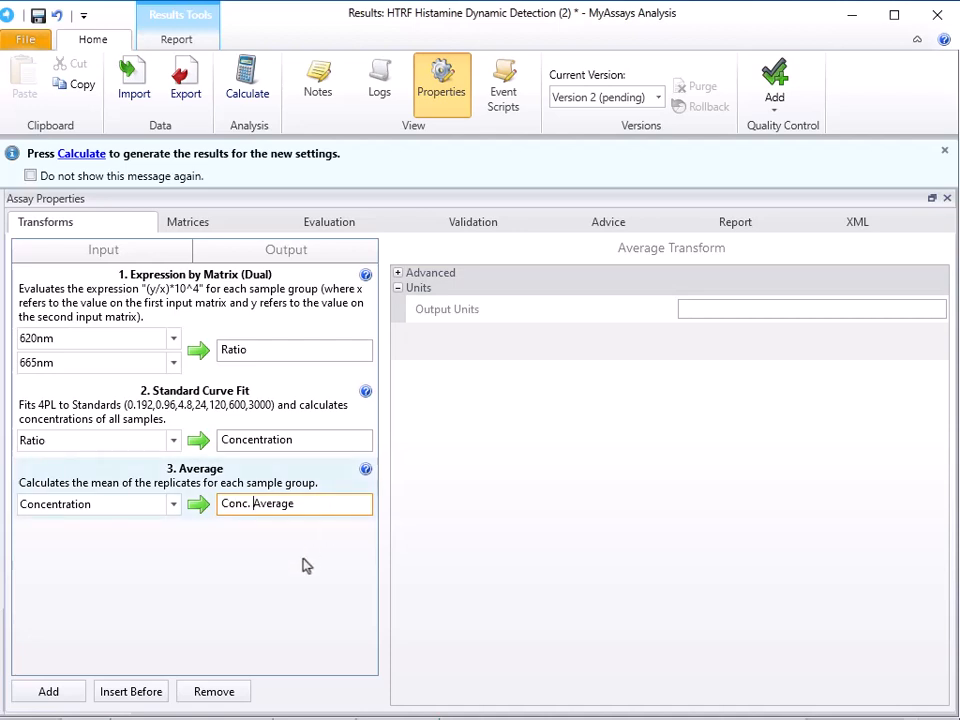
Add a Percentage Coefficient of Variation transform that uses Ratio as its input
{"action": "left_click", "coordinate": [70, 696]}
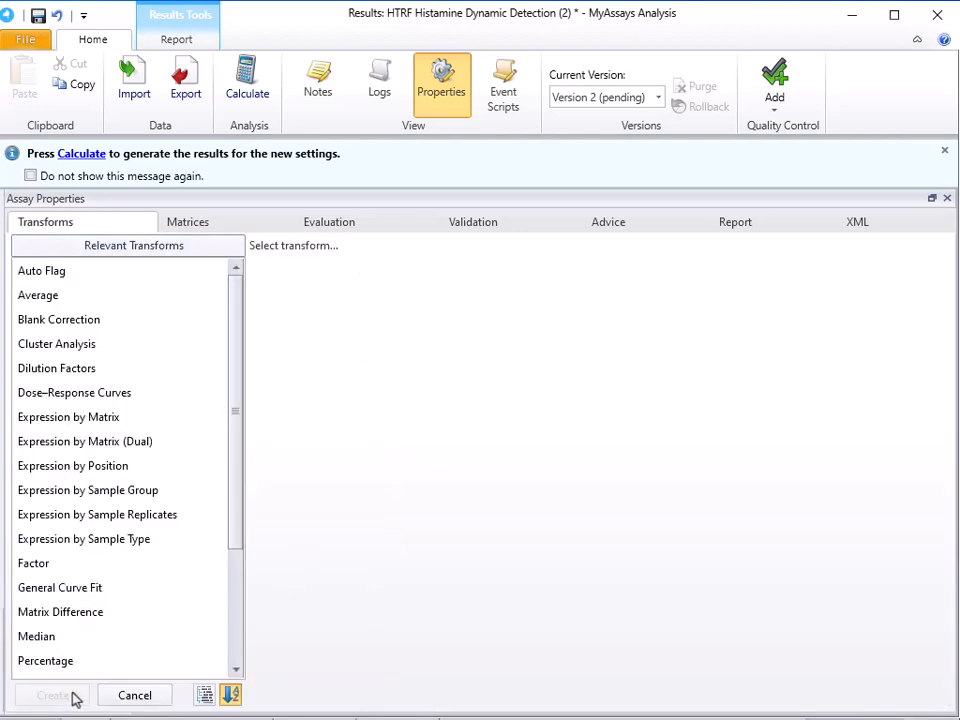
{"action": "scroll", "coordinate": [103, 624], "scroll_direction": "down", "scroll_amount": 3}
{"action": "left_click", "coordinate": [134, 516]}
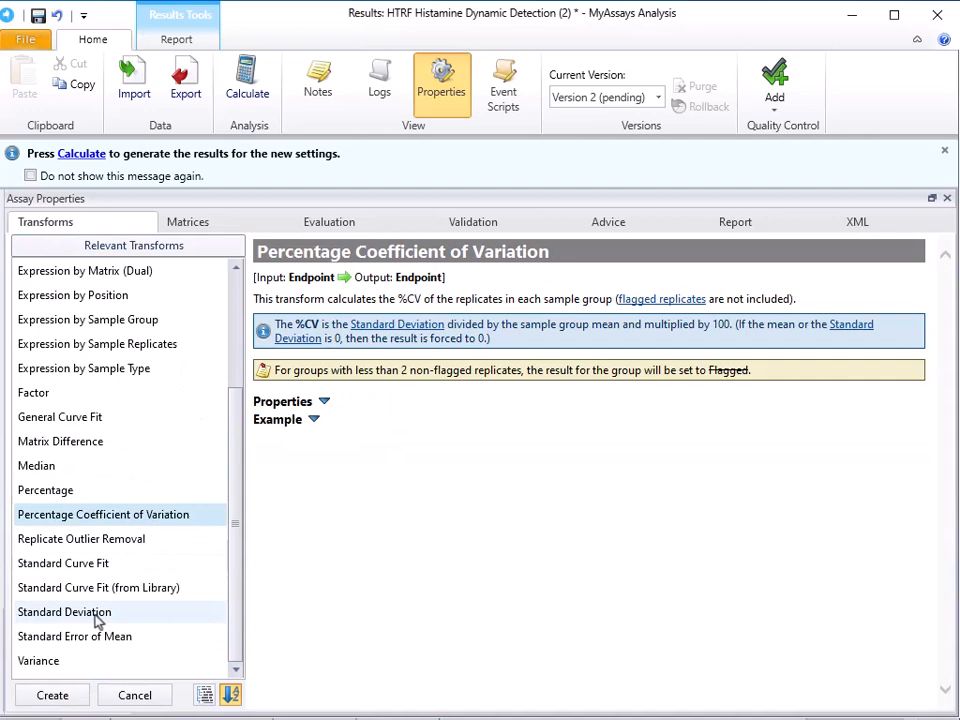
{"action": "left_click", "coordinate": [52, 694]}
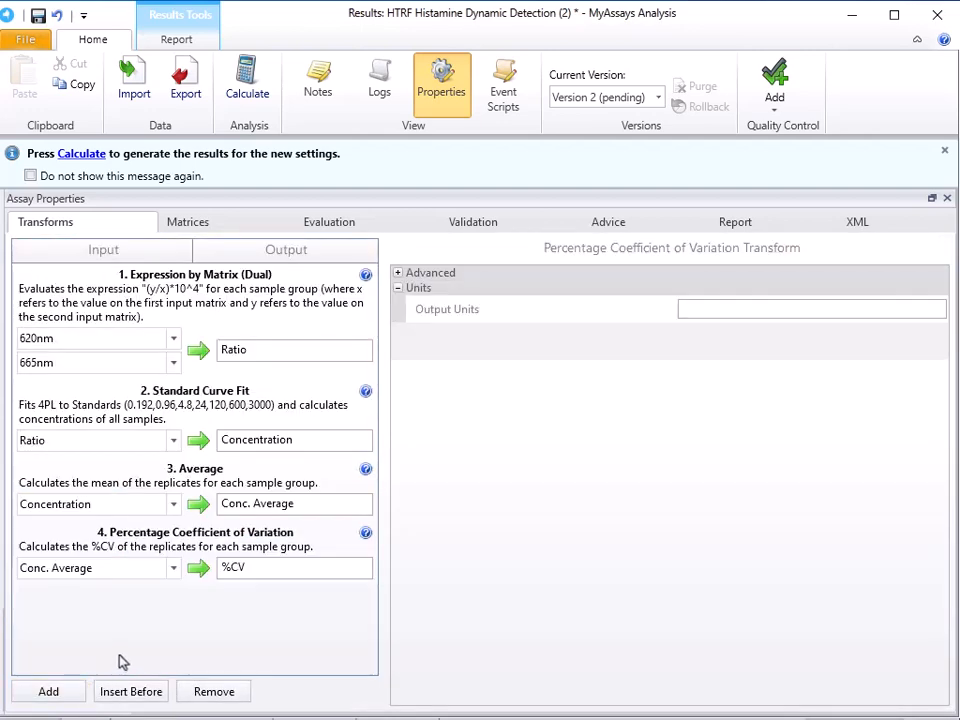
{"action": "left_click", "coordinate": [173, 568]}
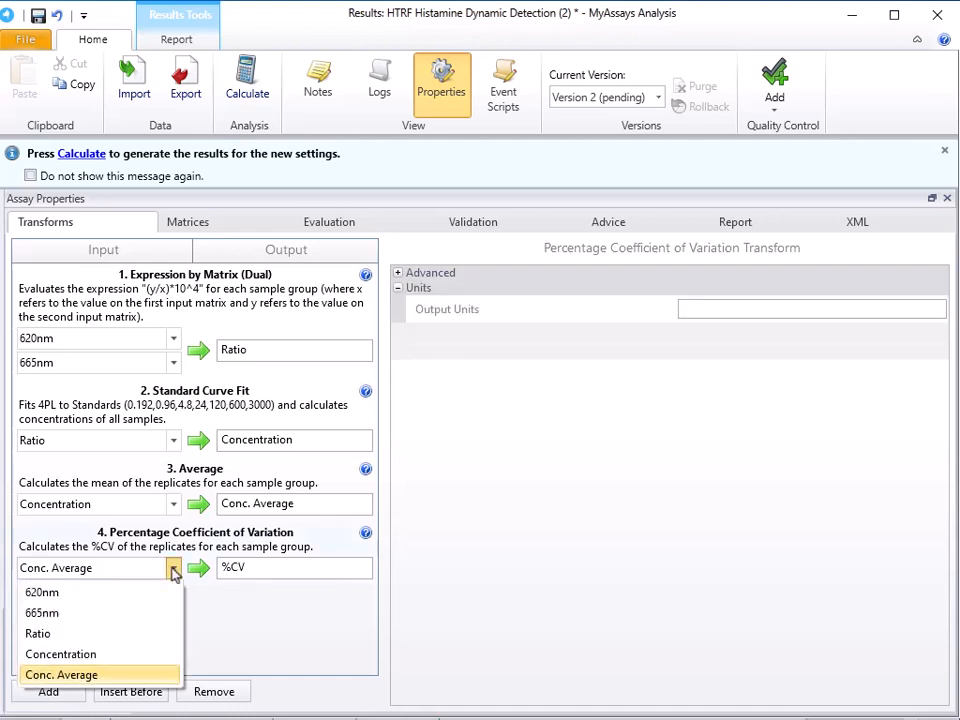
{"action": "left_click", "coordinate": [146, 633]}
Close the assay properties and calculate the results with the new transforms
{"action": "left_click", "coordinate": [441, 86]}
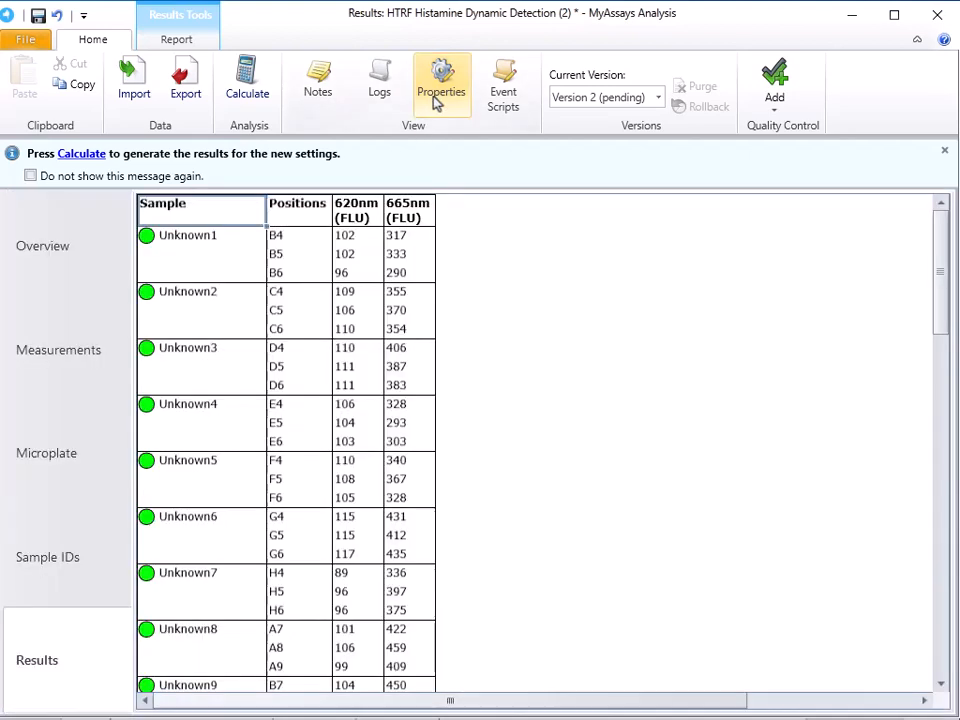
{"action": "left_click", "coordinate": [250, 90]}
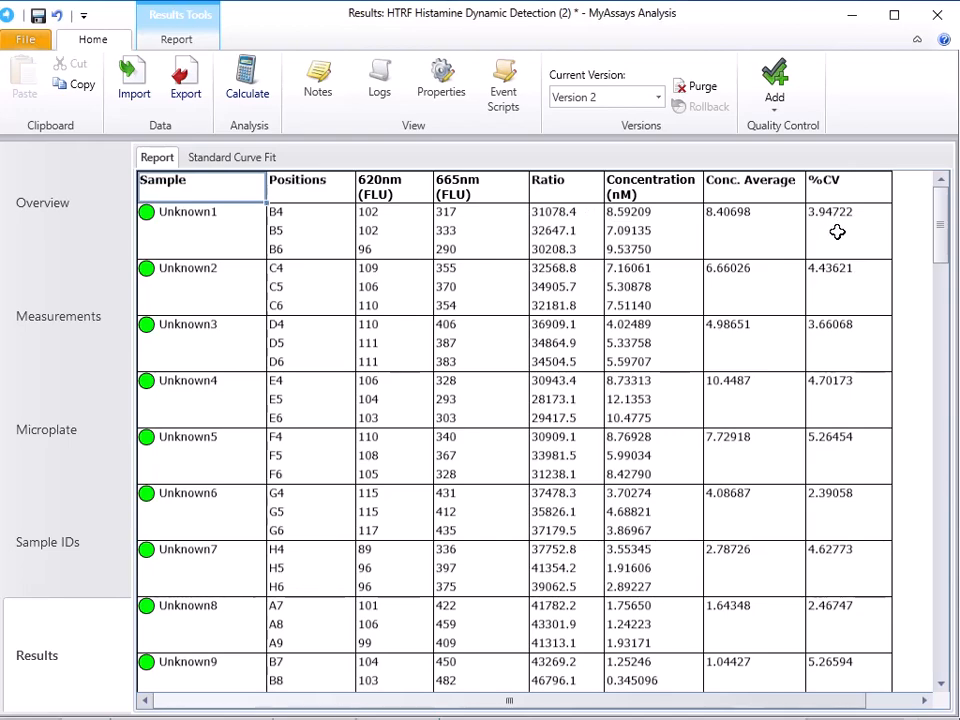
Examine the report's sample results, standard curve chart, fit equations, goodness measures and calibrator table
{"action": "scroll", "coordinate": [660, 259], "scroll_direction": "down", "scroll_amount": 18}
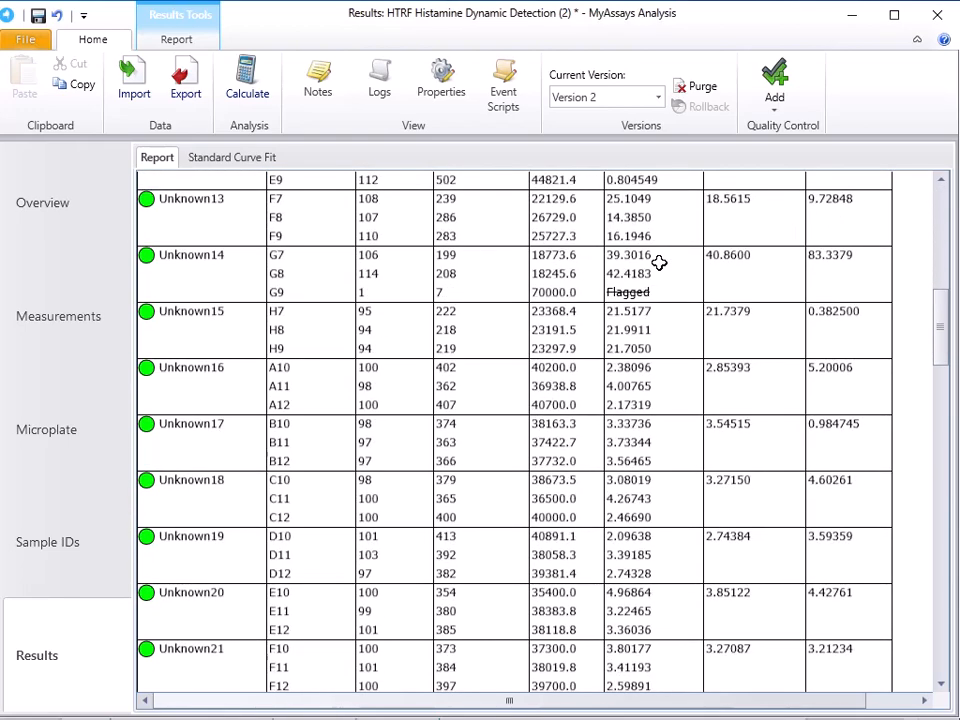
{"action": "scroll", "coordinate": [657, 264], "scroll_direction": "down", "scroll_amount": 14}
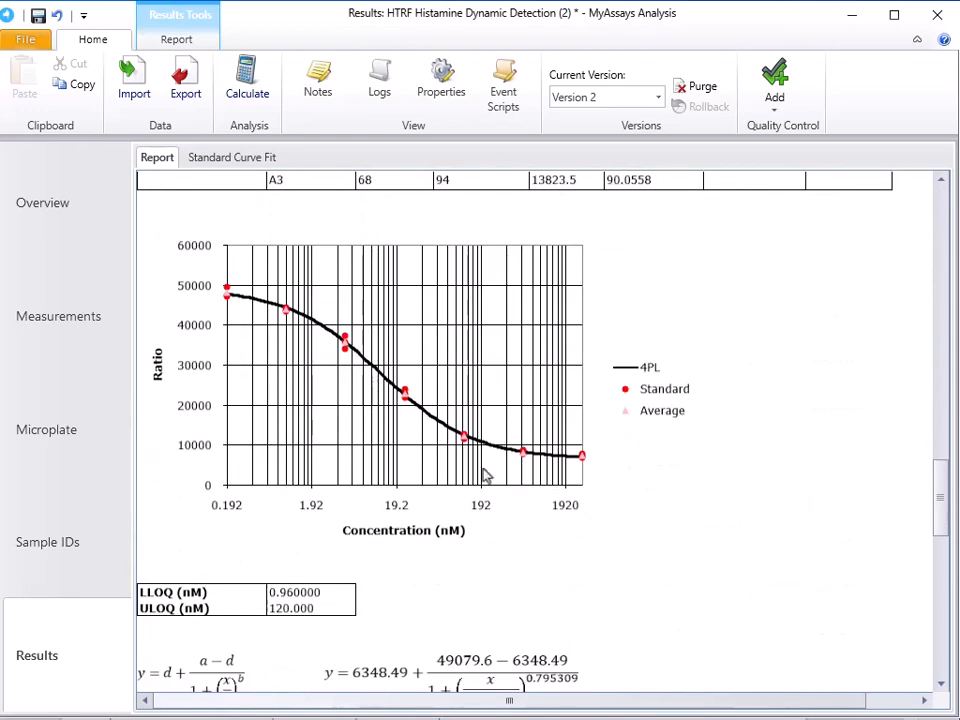
{"action": "scroll", "coordinate": [500, 440], "scroll_direction": "down", "scroll_amount": 2}
{"action": "scroll", "coordinate": [511, 407], "scroll_direction": "down", "scroll_amount": 2}
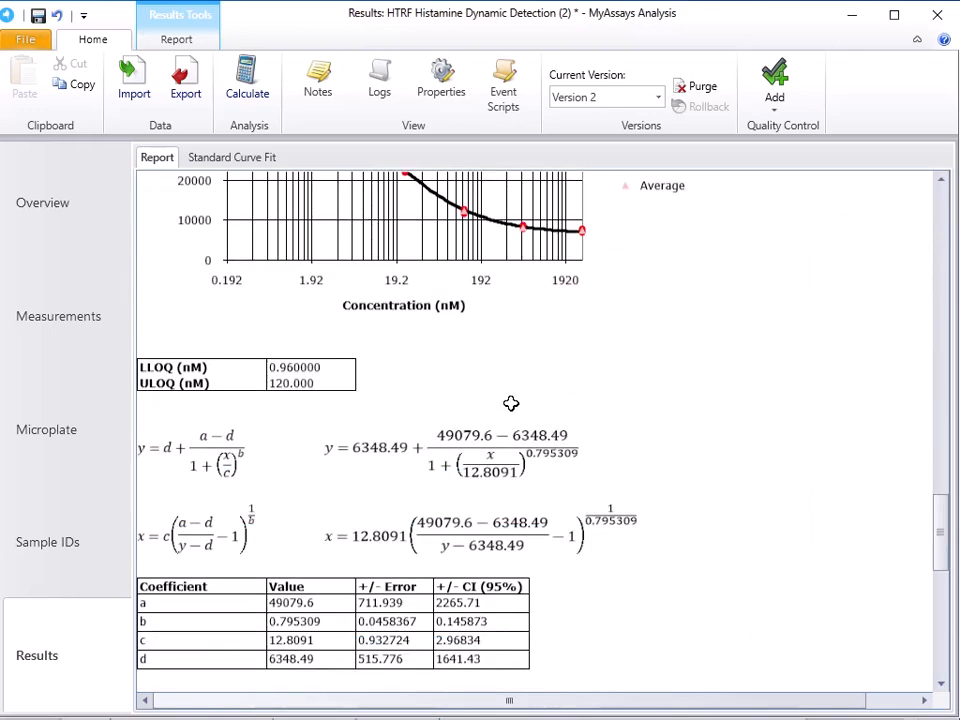
{"action": "scroll", "coordinate": [488, 448], "scroll_direction": "down", "scroll_amount": 1}
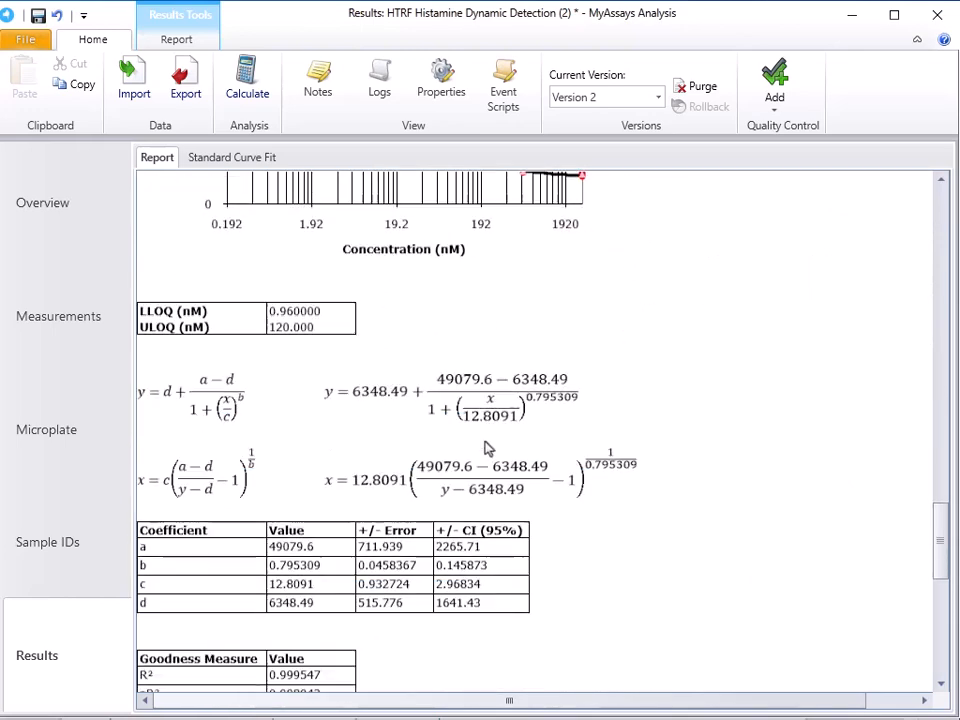
{"action": "scroll", "coordinate": [488, 448], "scroll_direction": "down", "scroll_amount": 10}
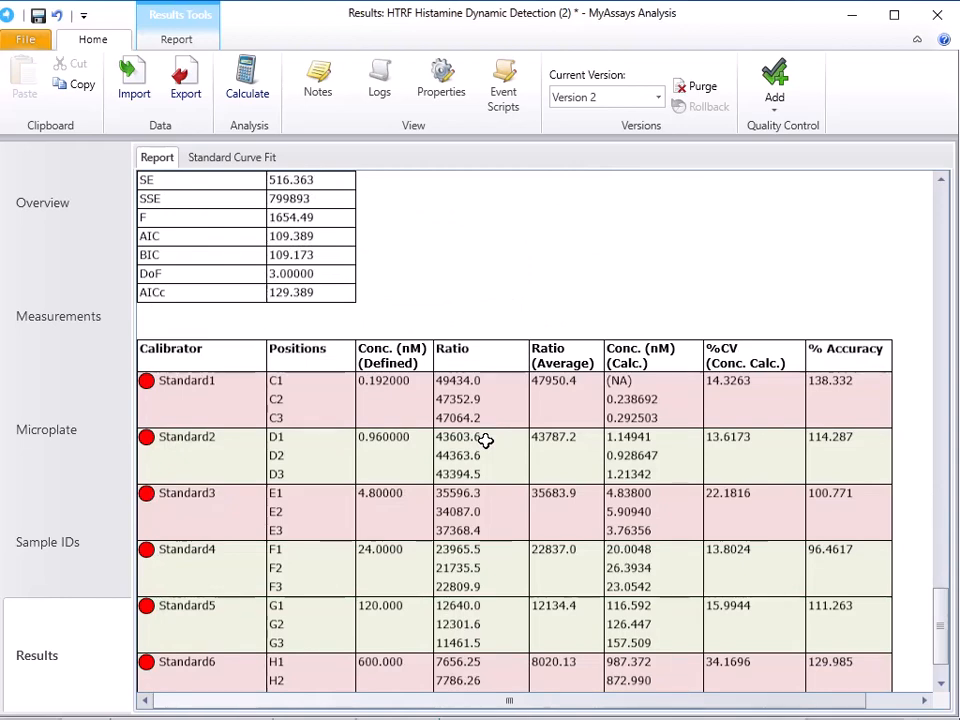
{"action": "scroll", "coordinate": [485, 441], "scroll_direction": "down", "scroll_amount": 3}
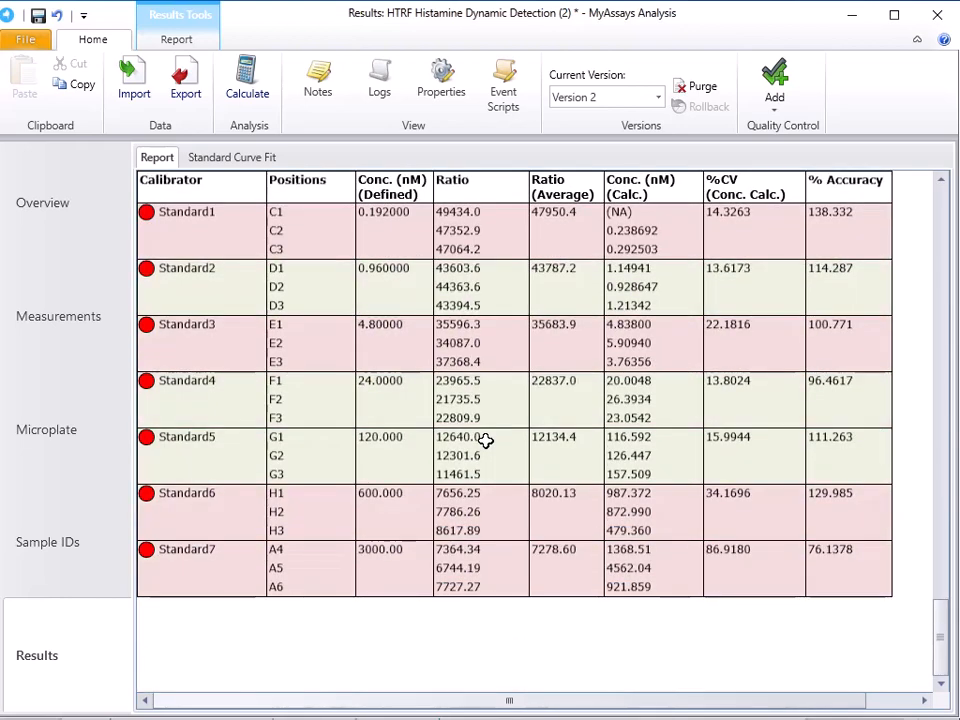
{"action": "scroll", "coordinate": [485, 441], "scroll_direction": "up", "scroll_amount": 3}
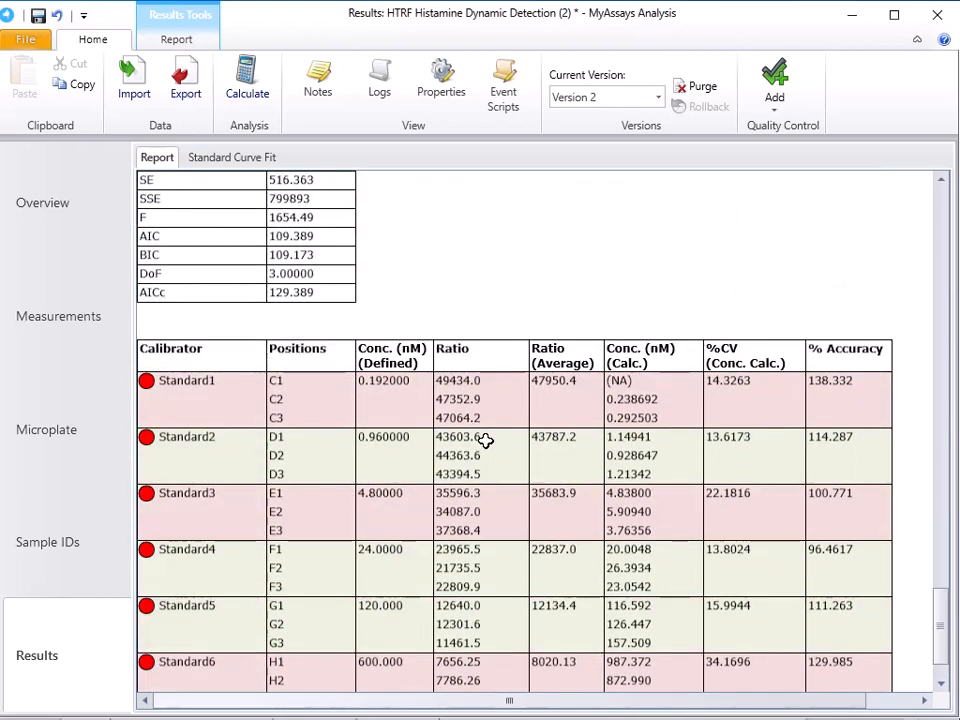